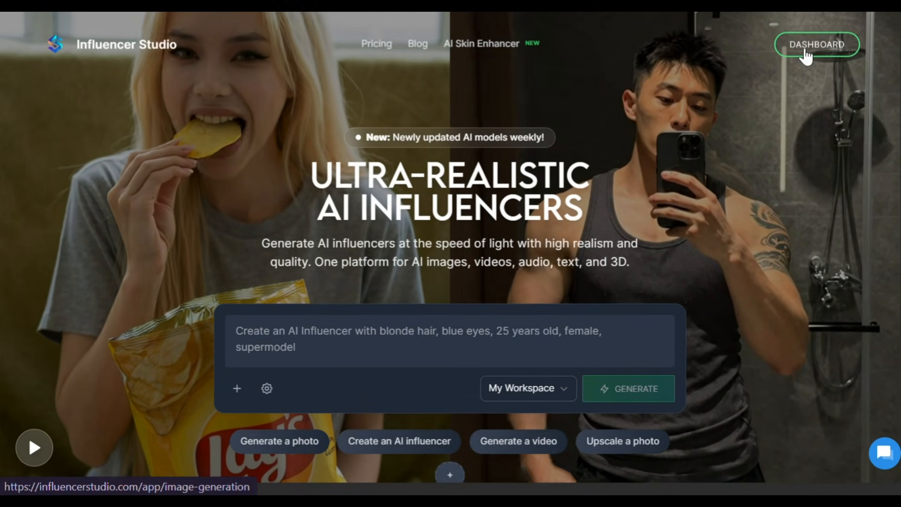
Open the Influencer Studio dashboard and go to Influencer Mode
{"action": "left_click", "coordinate": [807, 54]}
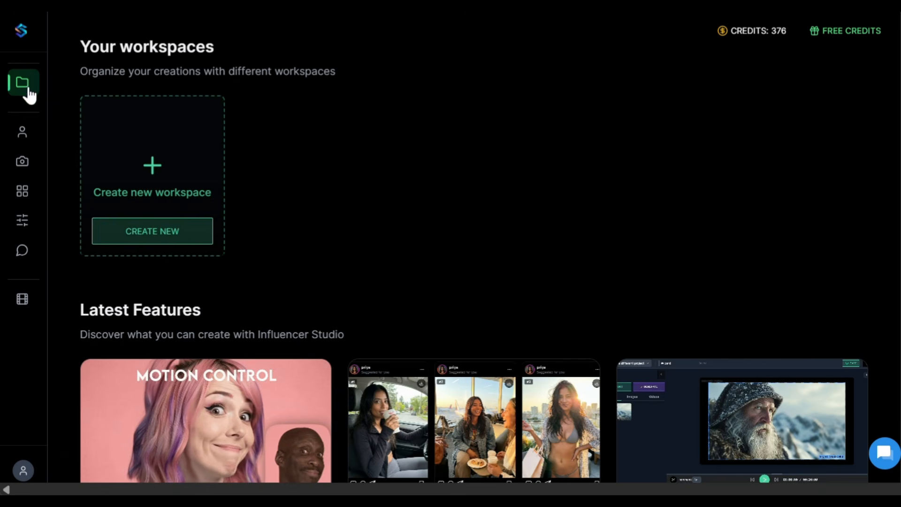
{"action": "mouse_move", "coordinate": [27, 93]}
{"action": "left_click", "coordinate": [125, 177]}
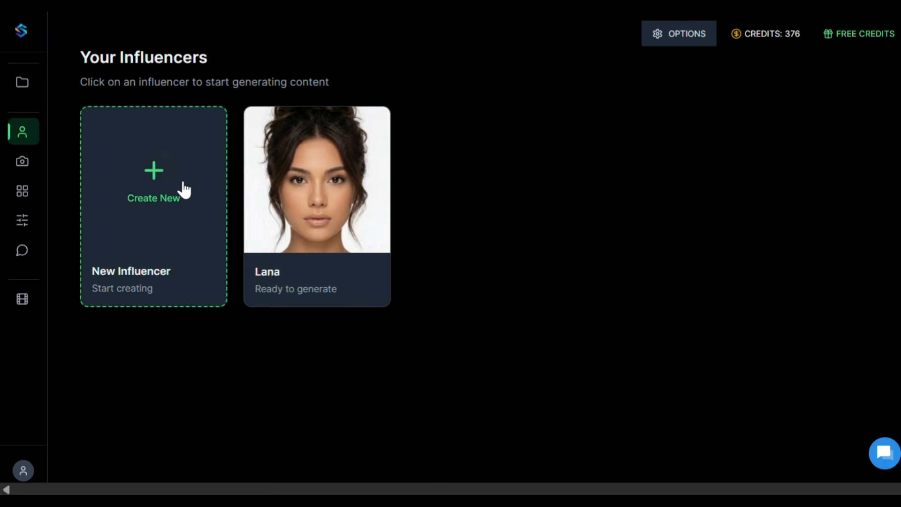
{"action": "left_click", "coordinate": [181, 190]}
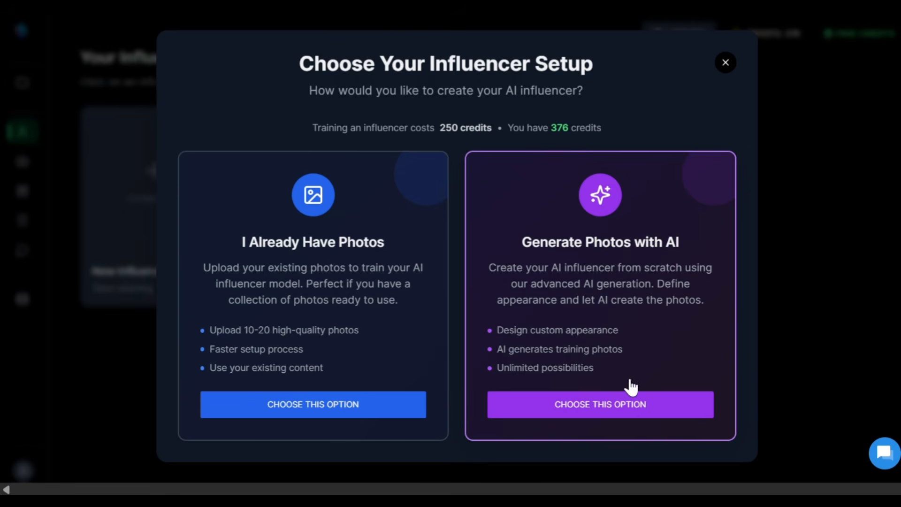
{"action": "left_click", "coordinate": [635, 403]}
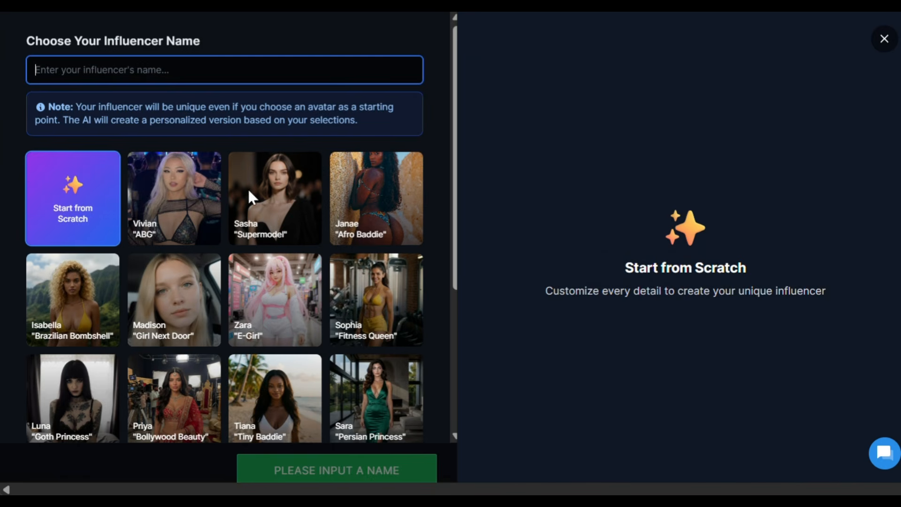
{"action": "left_click", "coordinate": [885, 40]}
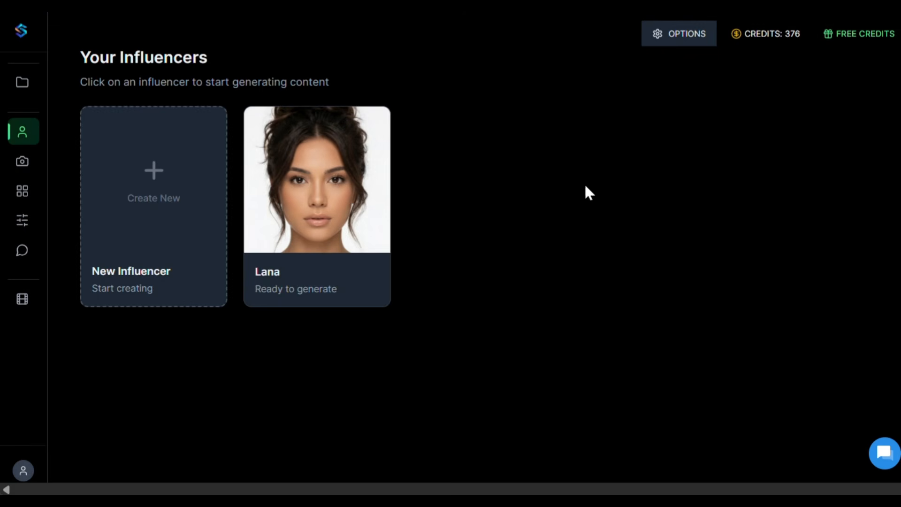
Create a named influencer from five uploaded portrait photos and open the Lana influencer for content generation
{"action": "left_click", "coordinate": [160, 208]}
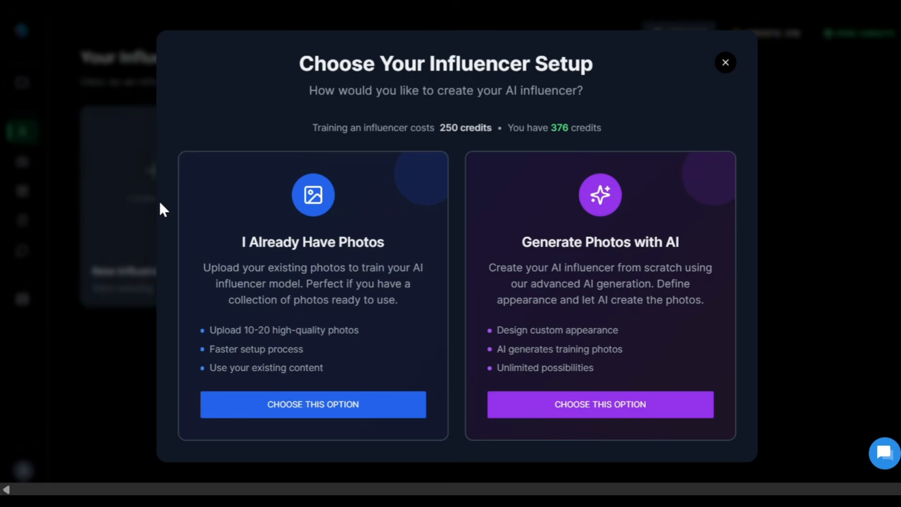
{"action": "left_click", "coordinate": [346, 404]}
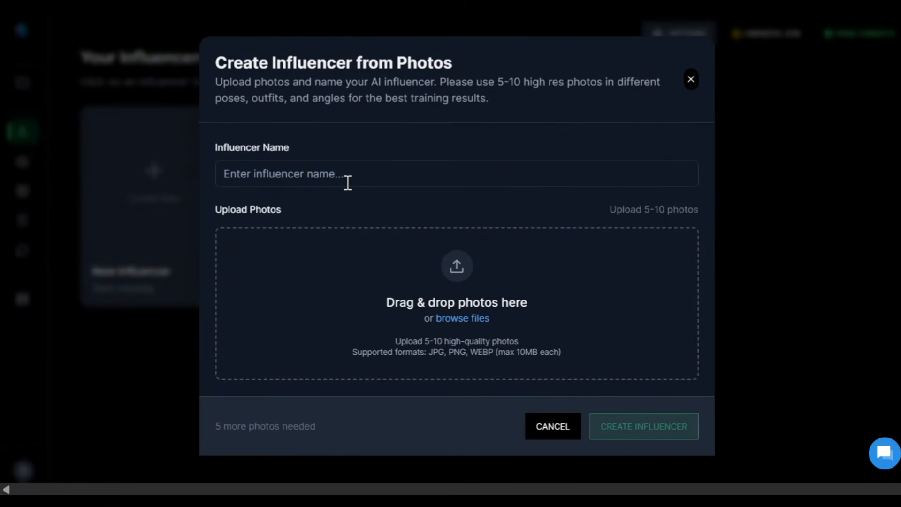
{"action": "left_click", "coordinate": [351, 183]}
{"action": "left_click", "coordinate": [337, 211]}
{"action": "left_click", "coordinate": [474, 319]}
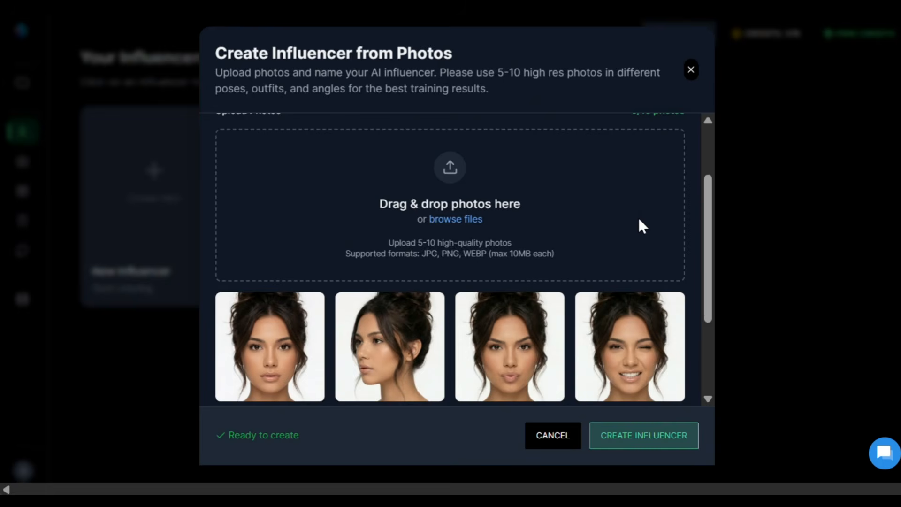
{"action": "scroll", "coordinate": [642, 226], "scroll_direction": "down", "scroll_amount": 1}
{"action": "scroll", "coordinate": [643, 226], "scroll_direction": "down", "scroll_amount": 2}
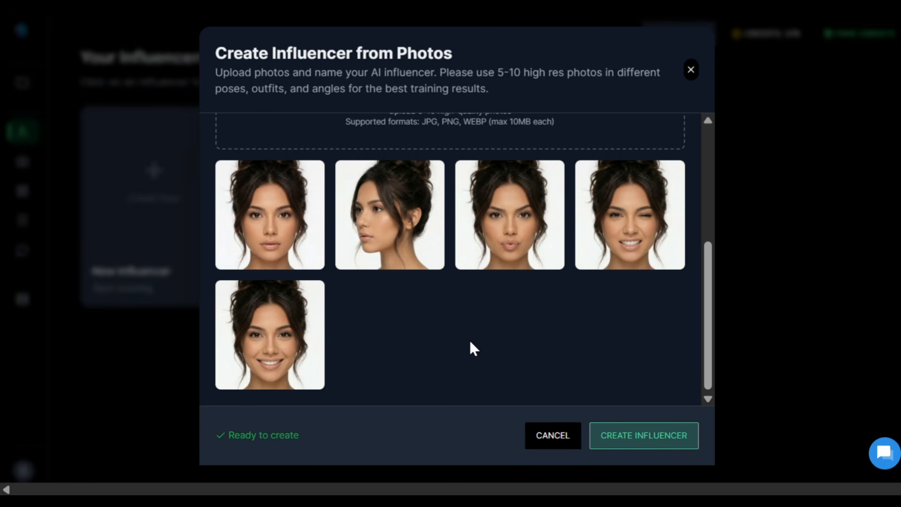
{"action": "left_click", "coordinate": [644, 446]}
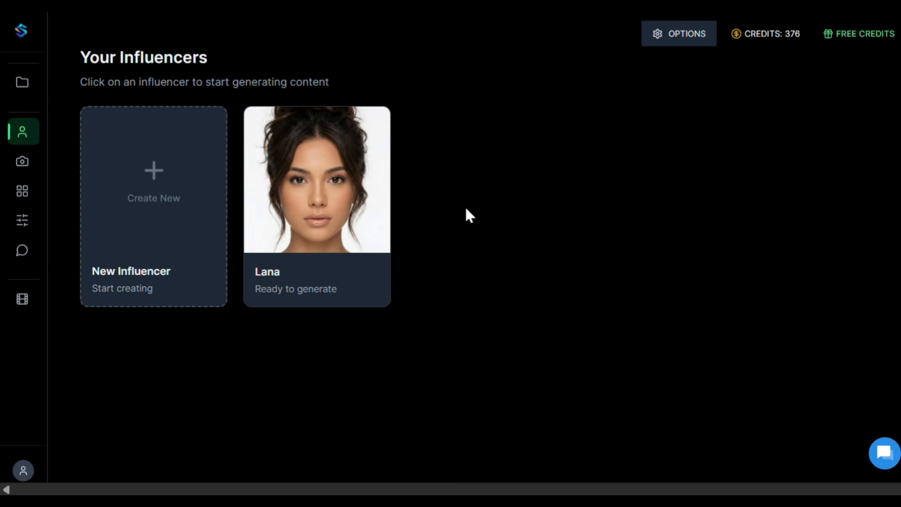
{"action": "left_click", "coordinate": [333, 209]}
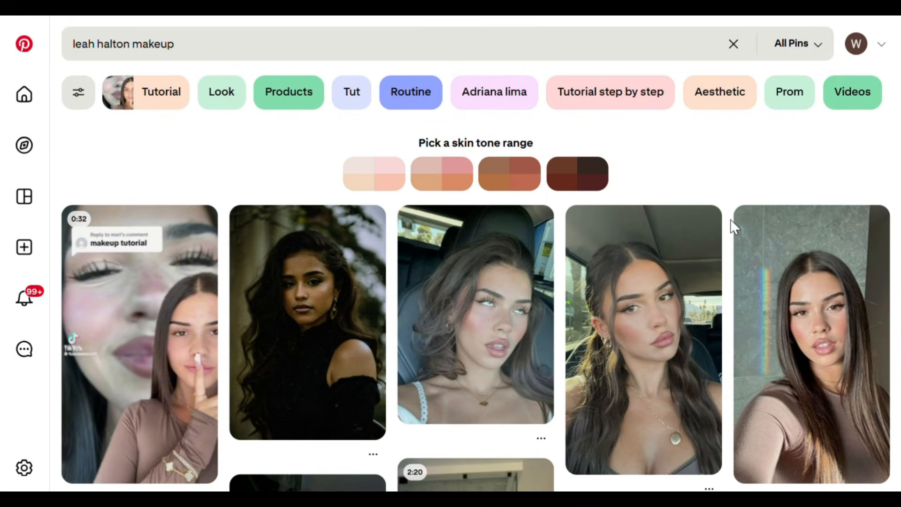
Switch to Pinterest and browse the makeup search results for influencer-style reference photos
{"action": "scroll", "coordinate": [734, 228], "scroll_direction": "down", "scroll_amount": 15}
{"action": "scroll", "coordinate": [735, 231], "scroll_direction": "down", "scroll_amount": 5}
{"action": "scroll", "coordinate": [735, 231], "scroll_direction": "down", "scroll_amount": 6}
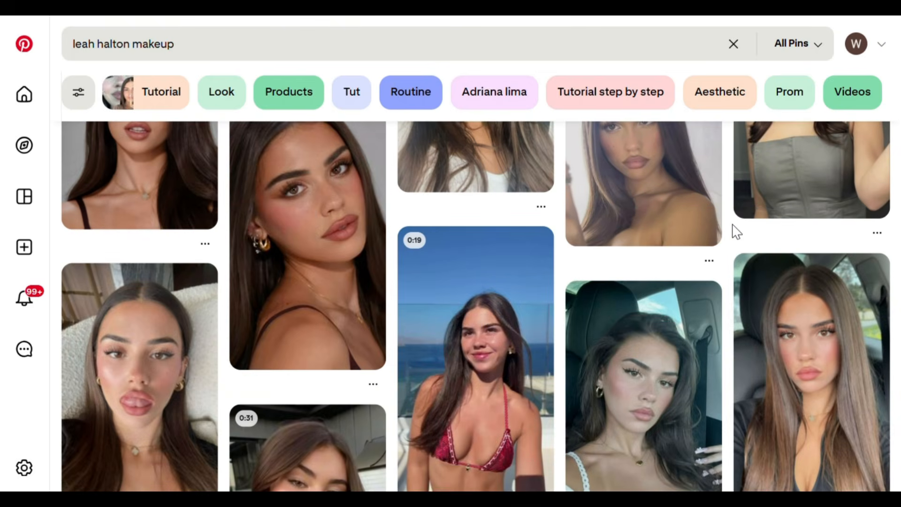
{"action": "scroll", "coordinate": [735, 231], "scroll_direction": "down", "scroll_amount": 5}
{"action": "scroll", "coordinate": [735, 231], "scroll_direction": "down", "scroll_amount": 5}
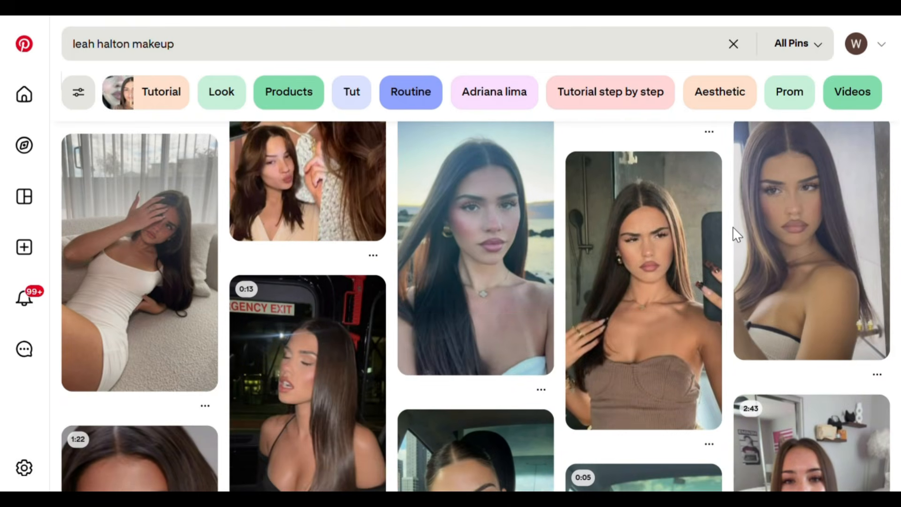
{"action": "scroll", "coordinate": [732, 227], "scroll_direction": "down", "scroll_amount": 5}
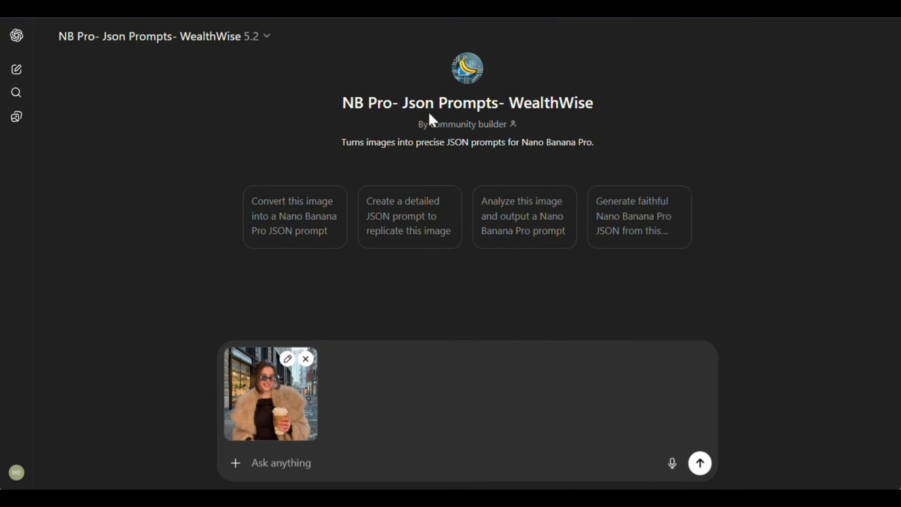
Switch to ChatGPT's NB Pro- Json Prompts- WealthWise, preview the attached street photo and submit "Convert this image into a Nano Banana Pro JSON prompt"
{"action": "double_click", "coordinate": [351, 102]}
{"action": "left_click_drag", "start_coordinate": [388, 108], "coordinate": [632, 124]}
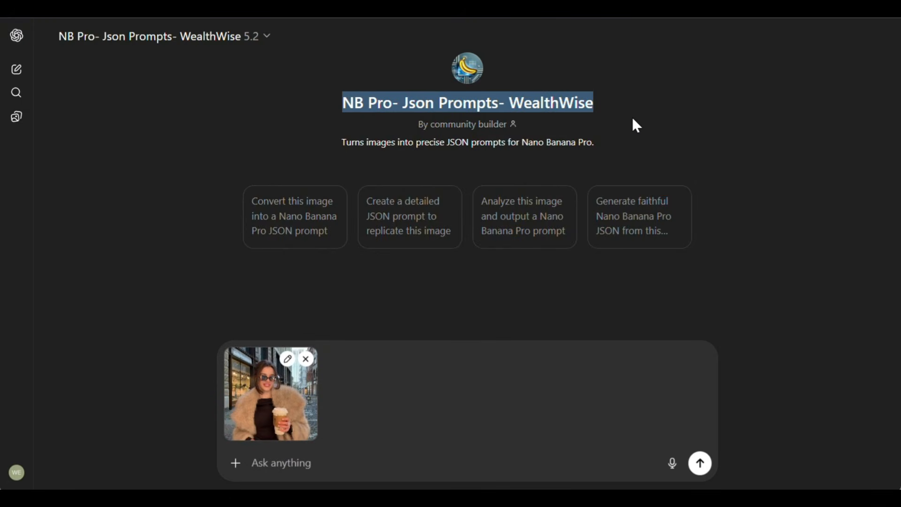
{"action": "left_click", "coordinate": [642, 117]}
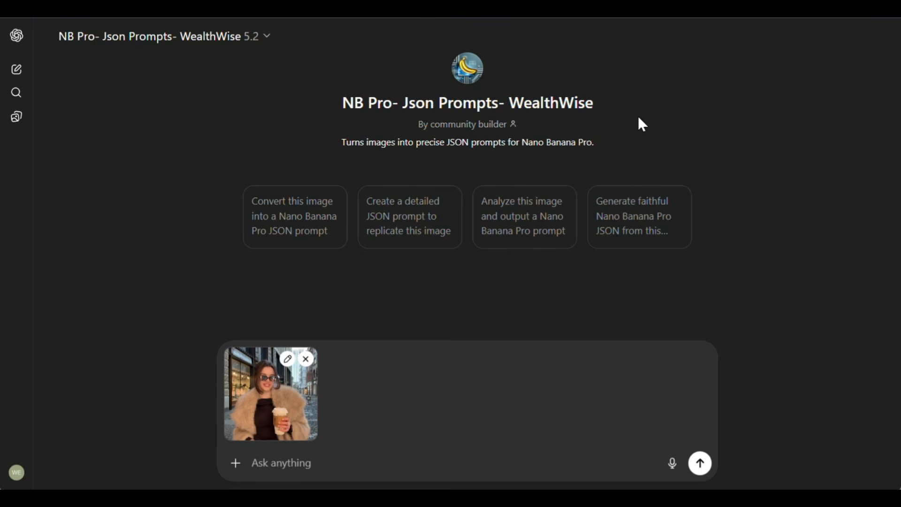
{"action": "left_click", "coordinate": [264, 399]}
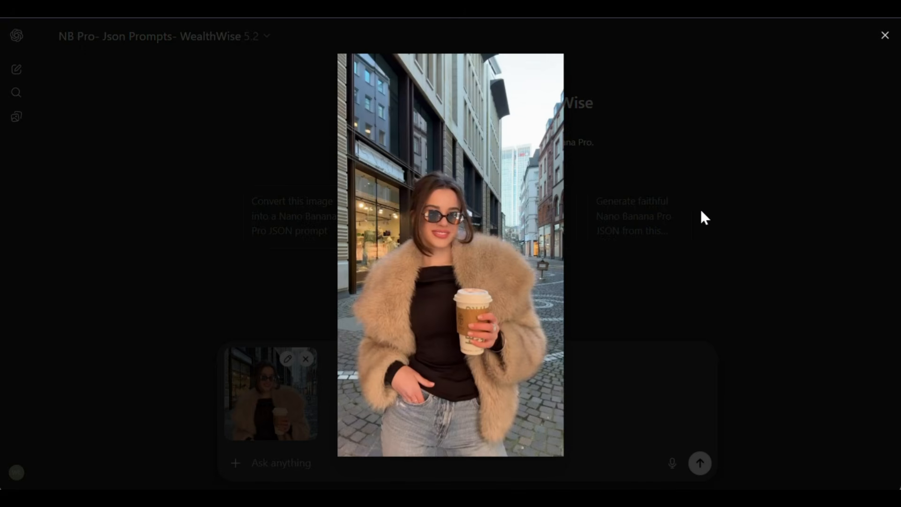
{"action": "left_click", "coordinate": [873, 41]}
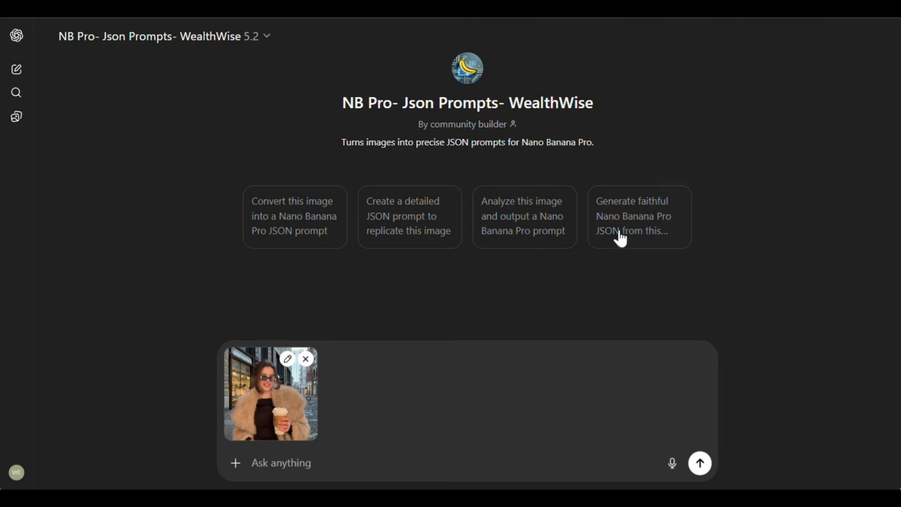
{"action": "type", "text": "Convert this image into a Nano Banana Pro JSON prompt"}
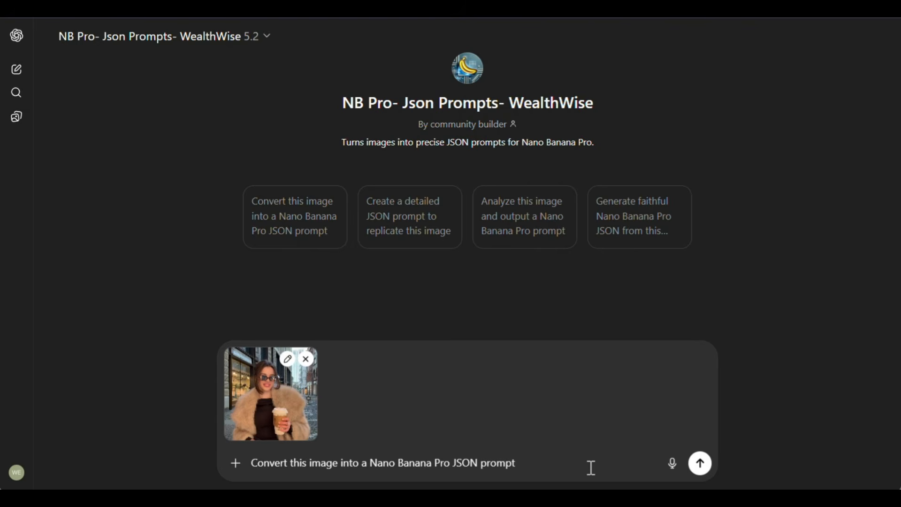
{"action": "left_click", "coordinate": [699, 463]}
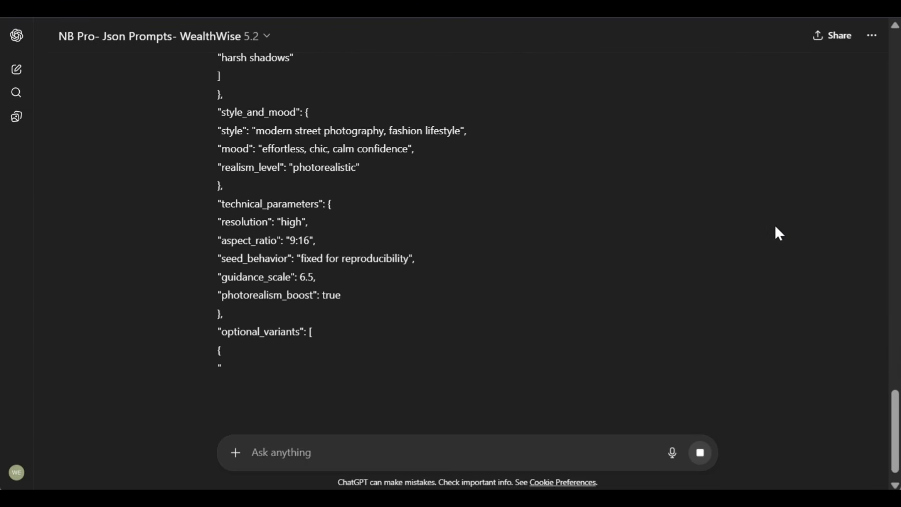
{"action": "scroll", "coordinate": [779, 233], "scroll_direction": "down", "scroll_amount": 8}
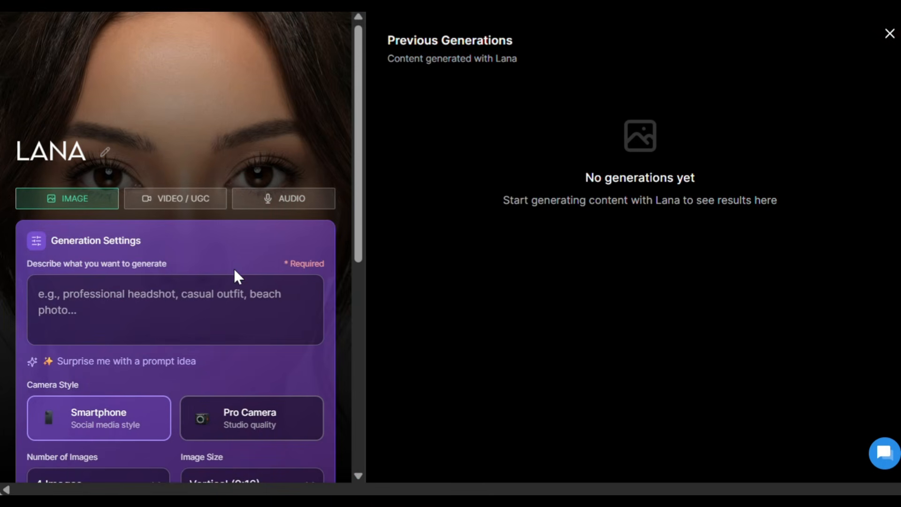
Switch to Influencer Studio and paste the JSON prompt as the description of Lana's image
{"action": "left_click", "coordinate": [237, 289]}
{"action": "key", "text": "ctrl+v"}
{"action": "scroll", "coordinate": [238, 290], "scroll_direction": "up", "scroll_amount": 10}
{"action": "scroll", "coordinate": [241, 241], "scroll_direction": "down", "scroll_amount": 6}
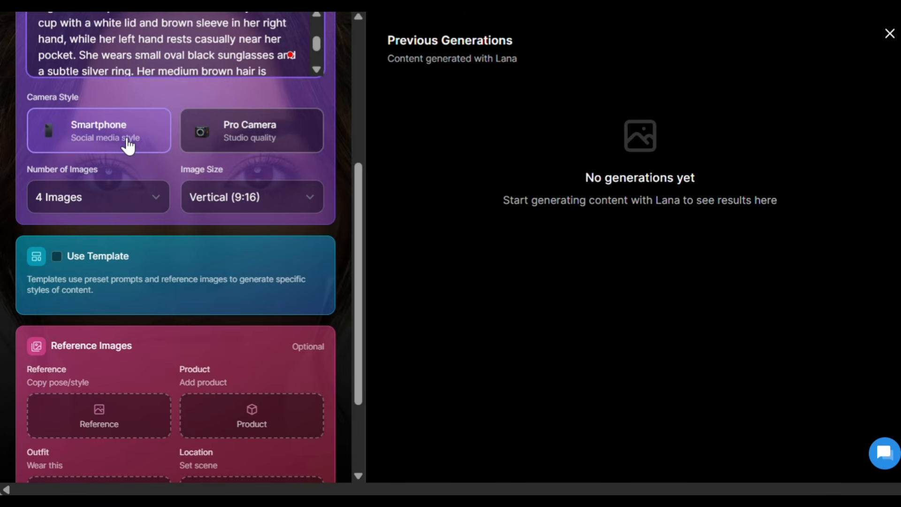
Keep 4 images at Vertical (9:16) with the Smartphone camera style and generate Lana's images
{"action": "left_click", "coordinate": [127, 199]}
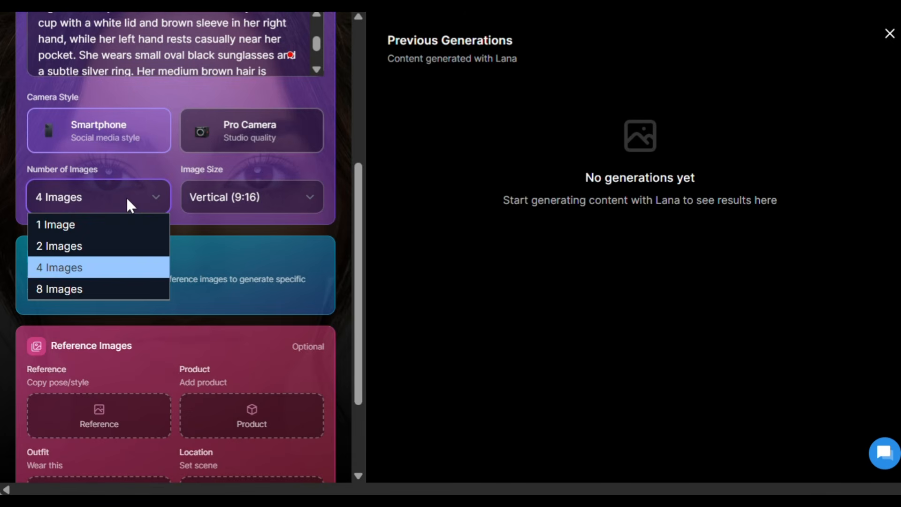
{"action": "left_click", "coordinate": [131, 201]}
{"action": "left_click", "coordinate": [223, 198]}
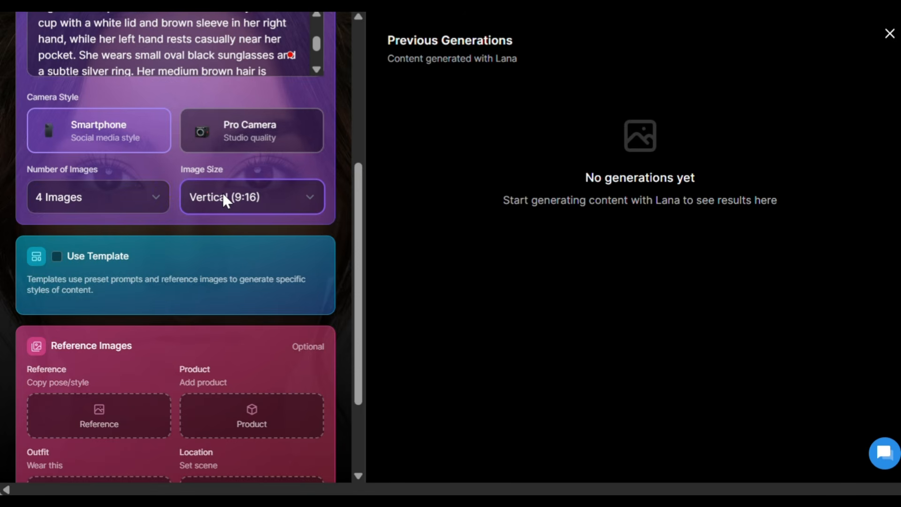
{"action": "scroll", "coordinate": [232, 255], "scroll_direction": "down", "scroll_amount": 3}
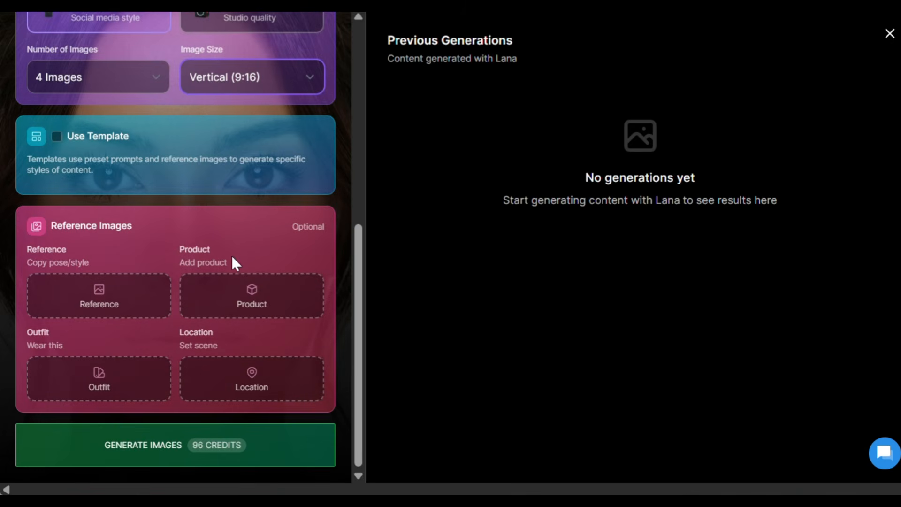
{"action": "left_click", "coordinate": [266, 452]}
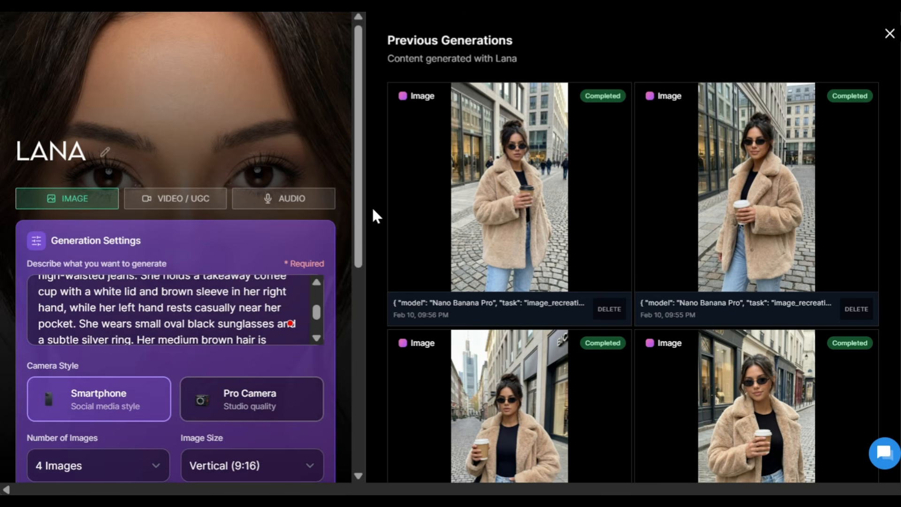
Replace Lana's whole image description with another copied JSON prompt and check its contents
{"action": "left_click", "coordinate": [187, 310]}
{"action": "key", "text": "ctrl+a"}
{"action": "key", "text": "ctrl+v"}
{"action": "scroll", "coordinate": [188, 310], "scroll_direction": "up", "scroll_amount": 15}
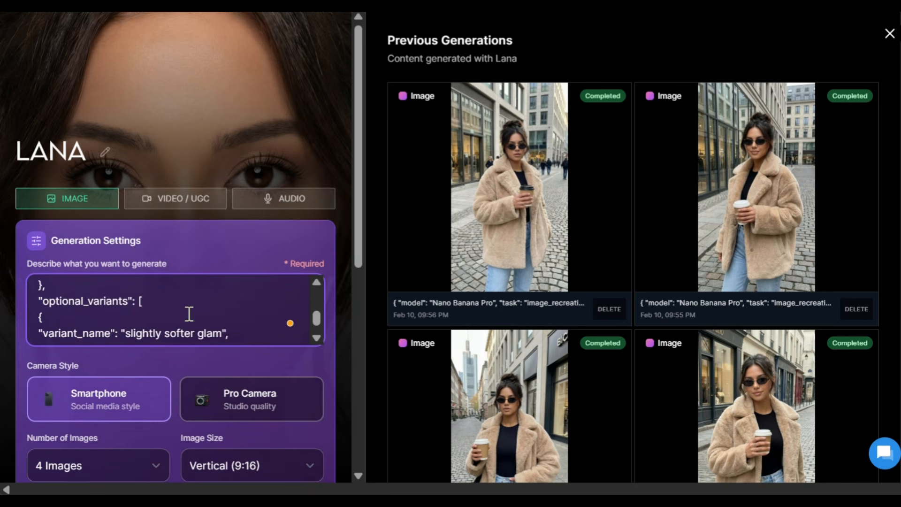
{"action": "scroll", "coordinate": [201, 300], "scroll_direction": "down", "scroll_amount": 10}
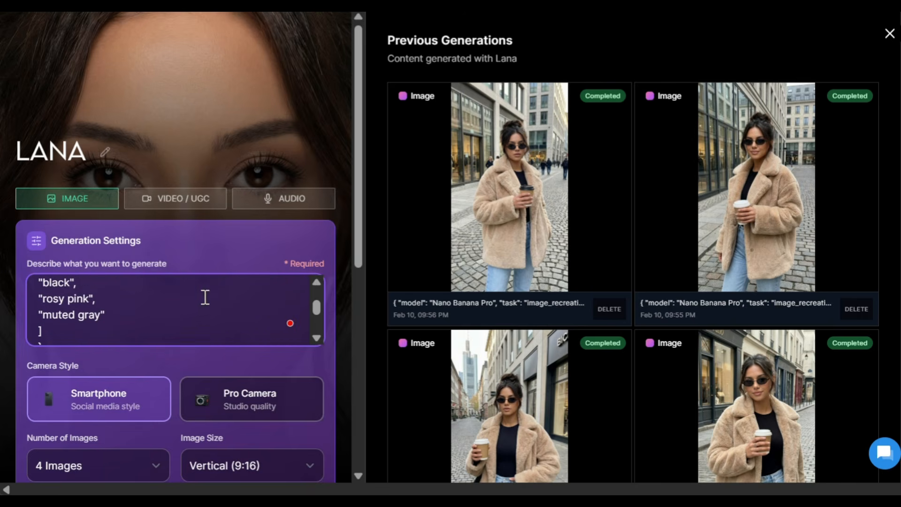
{"action": "scroll", "coordinate": [285, 242], "scroll_direction": "down", "scroll_amount": 8}
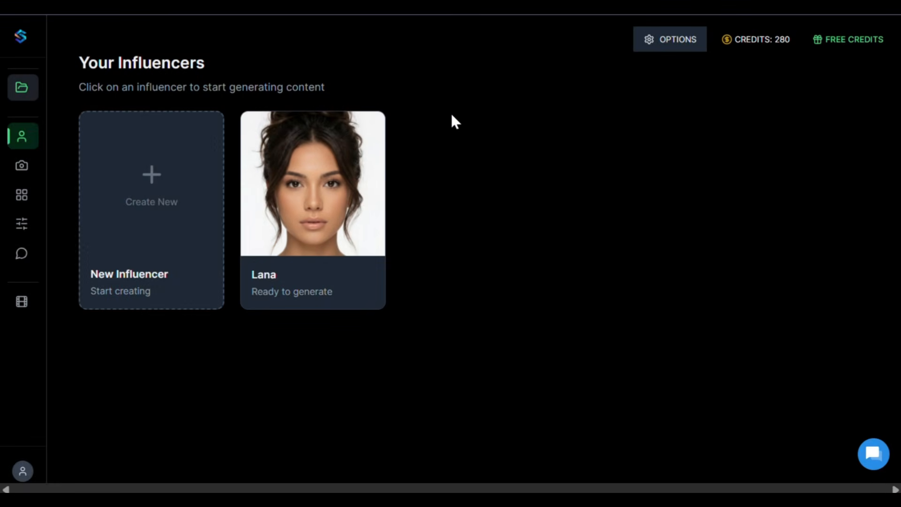
View all workspaces and open the Motion Control feature from the latest features
{"action": "mouse_move", "coordinate": [34, 92]}
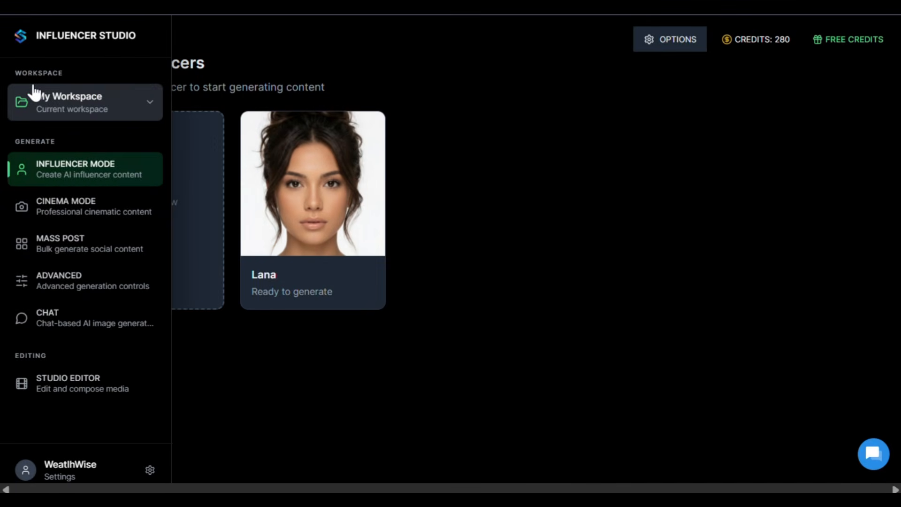
{"action": "left_click", "coordinate": [113, 117]}
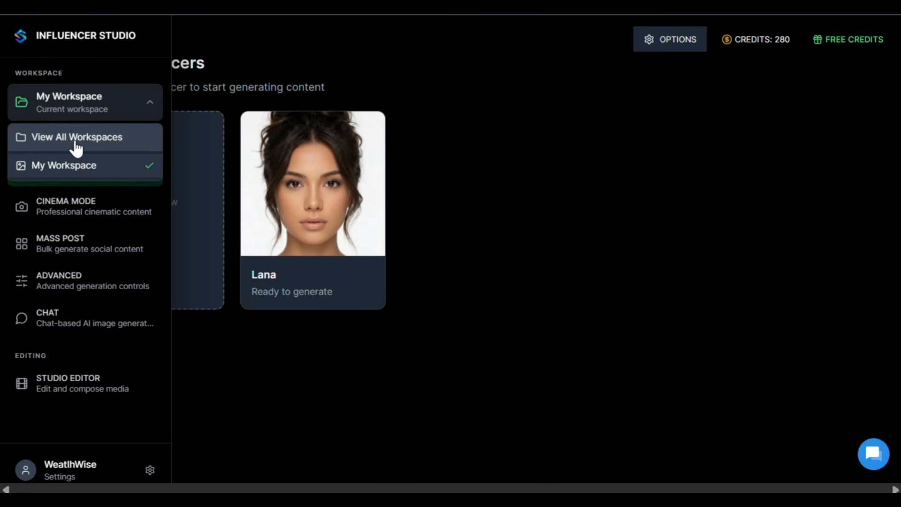
{"action": "left_click", "coordinate": [93, 142]}
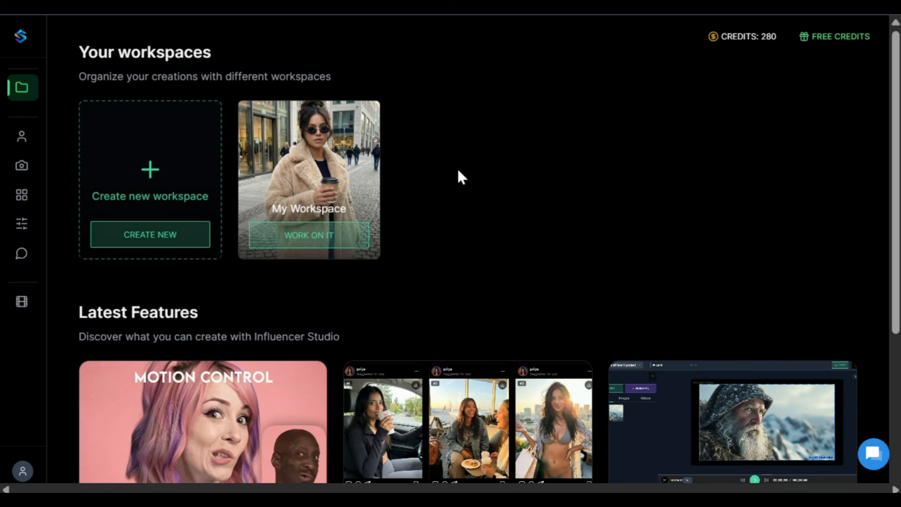
{"action": "scroll", "coordinate": [458, 177], "scroll_direction": "down", "scroll_amount": 4}
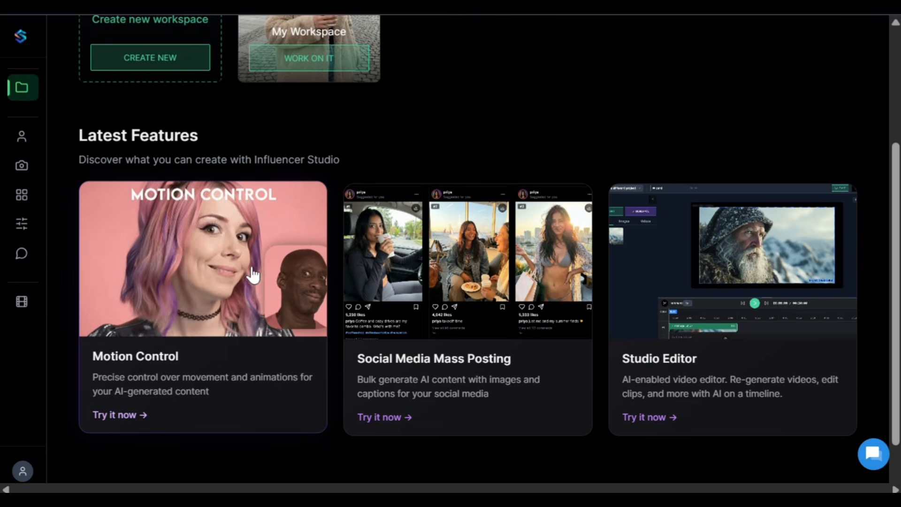
{"action": "left_click", "coordinate": [211, 257]}
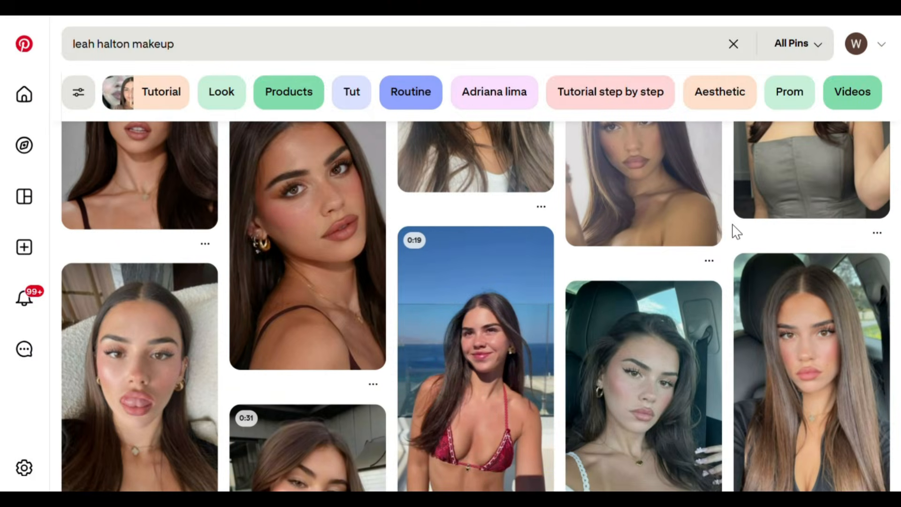
Switch to Pinterest and look further down the makeup results for more portrait ideas
{"action": "scroll", "coordinate": [733, 231], "scroll_direction": "down", "scroll_amount": 5}
{"action": "scroll", "coordinate": [734, 230], "scroll_direction": "down", "scroll_amount": 7}
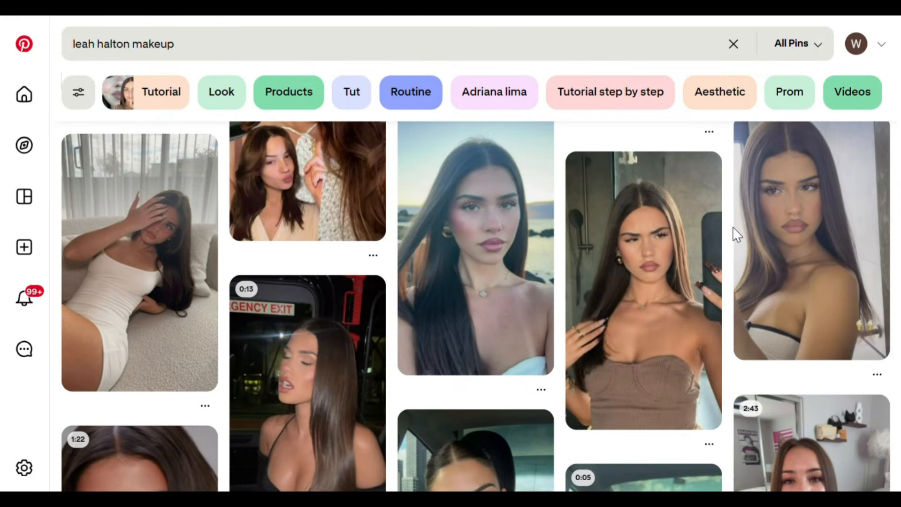
Browse further through the Pinterest makeup pins for portraits and short clips usable as motion references
{"action": "scroll", "coordinate": [735, 237], "scroll_direction": "down", "scroll_amount": 3}
{"action": "scroll", "coordinate": [735, 240], "scroll_direction": "down", "scroll_amount": 5}
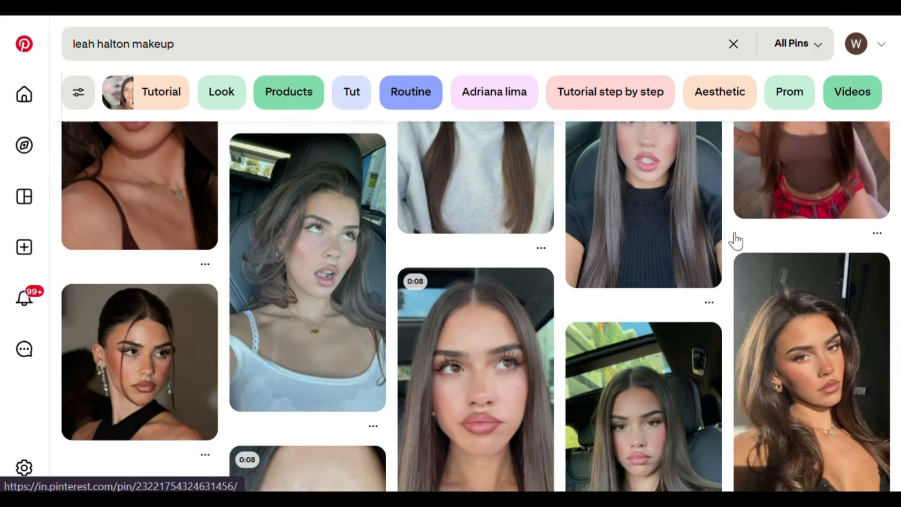
{"action": "scroll", "coordinate": [735, 241], "scroll_direction": "down", "scroll_amount": 5}
{"action": "scroll", "coordinate": [734, 241], "scroll_direction": "down", "scroll_amount": 5}
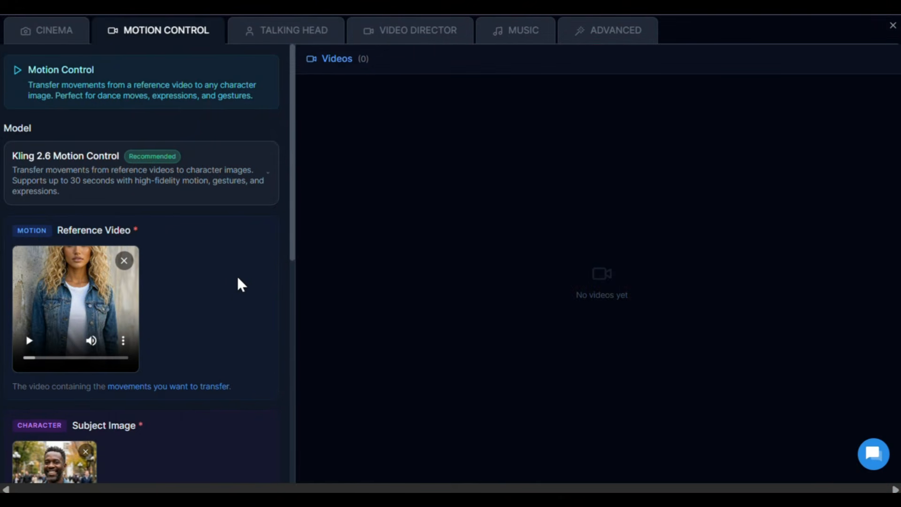
Keep Kling 2.6 Motion Control as the model and replace the sample reference video with the clip of the dark-haired woman in a car
{"action": "left_click", "coordinate": [214, 186]}
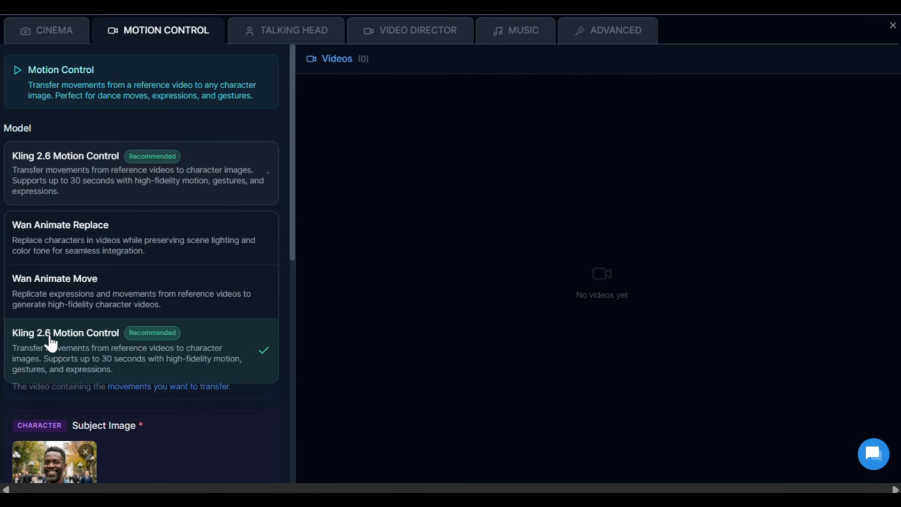
{"action": "left_click", "coordinate": [240, 345]}
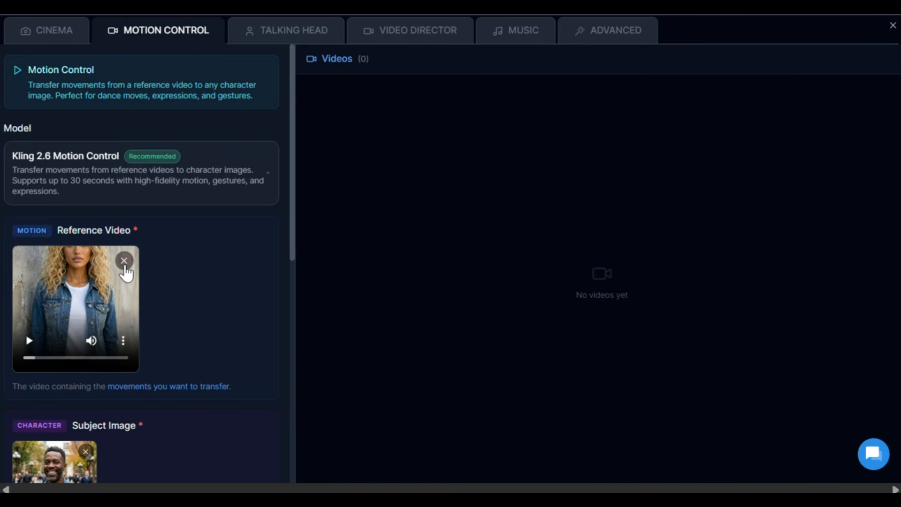
{"action": "left_click", "coordinate": [124, 260]}
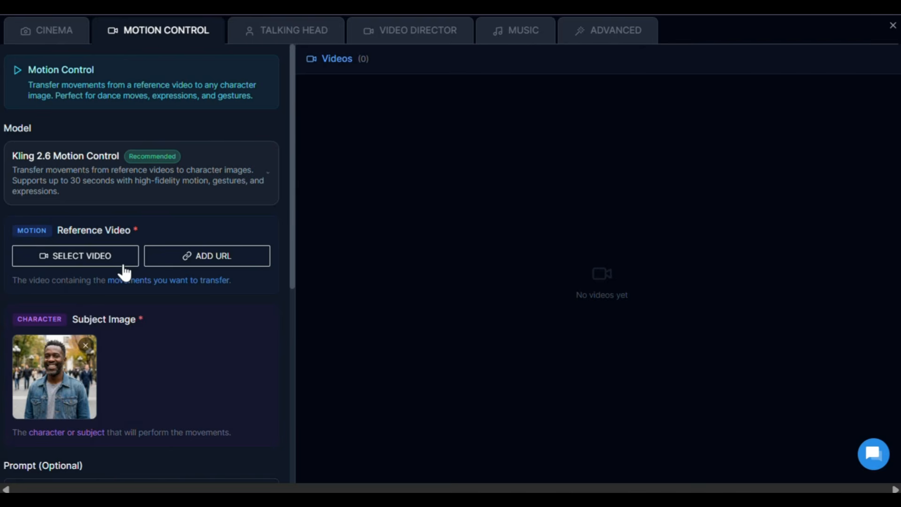
{"action": "left_click", "coordinate": [92, 262]}
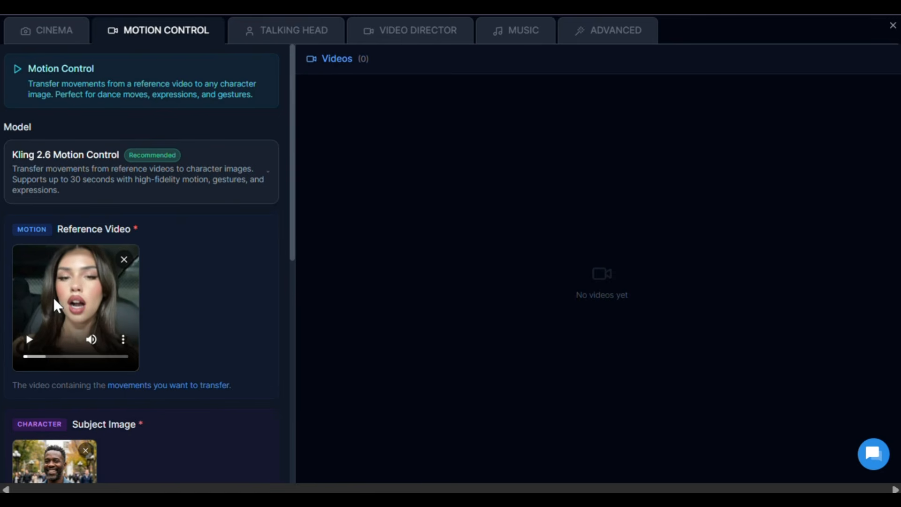
Replace the sample subject image with the influencer's car selfie and generate the video, keeping the character orientation from the video
{"action": "scroll", "coordinate": [52, 297], "scroll_direction": "down", "scroll_amount": 4}
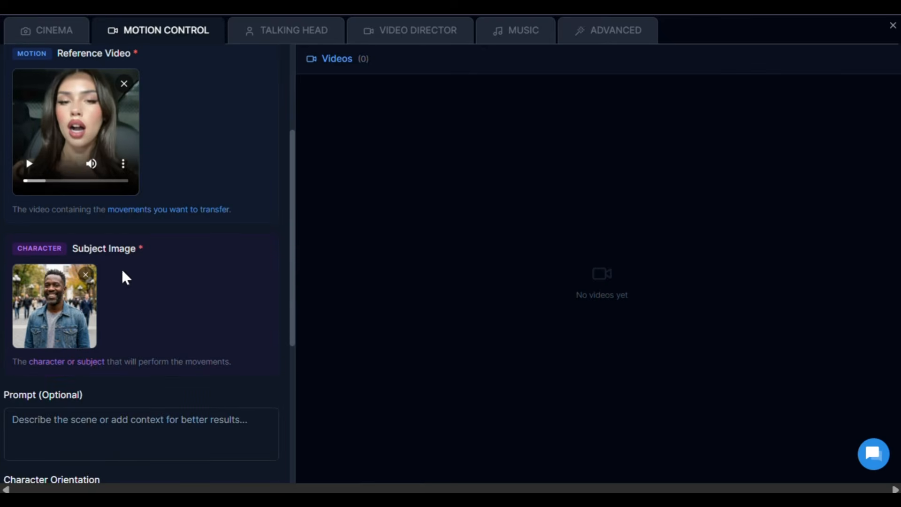
{"action": "left_click", "coordinate": [92, 276]}
{"action": "left_click", "coordinate": [88, 279]}
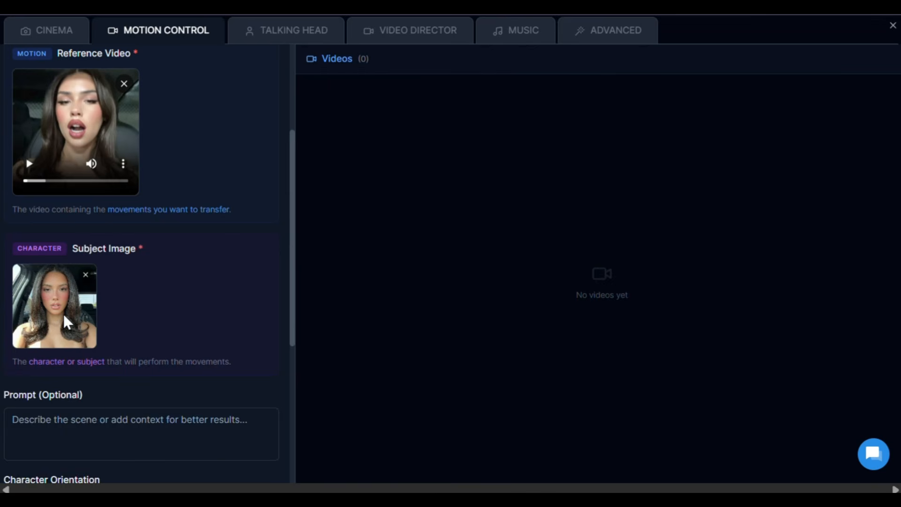
{"action": "scroll", "coordinate": [143, 304], "scroll_direction": "down", "scroll_amount": 6}
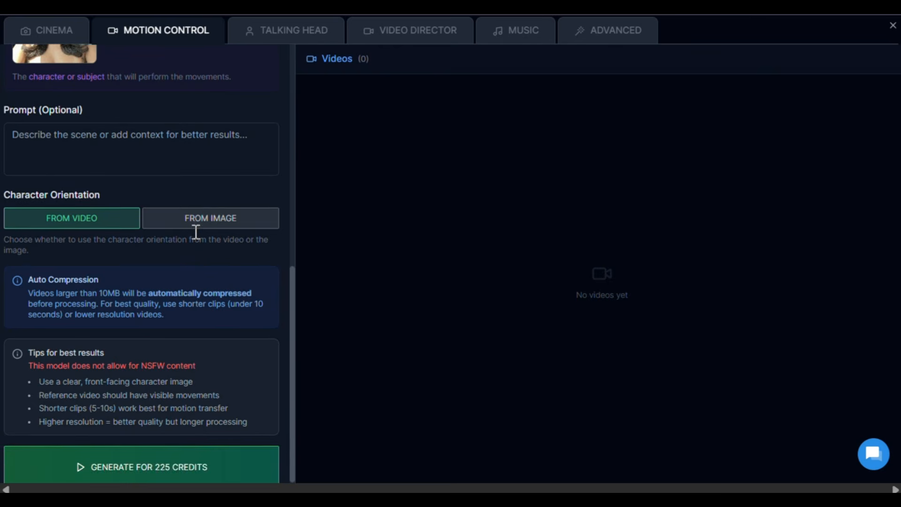
{"action": "left_click", "coordinate": [165, 457]}
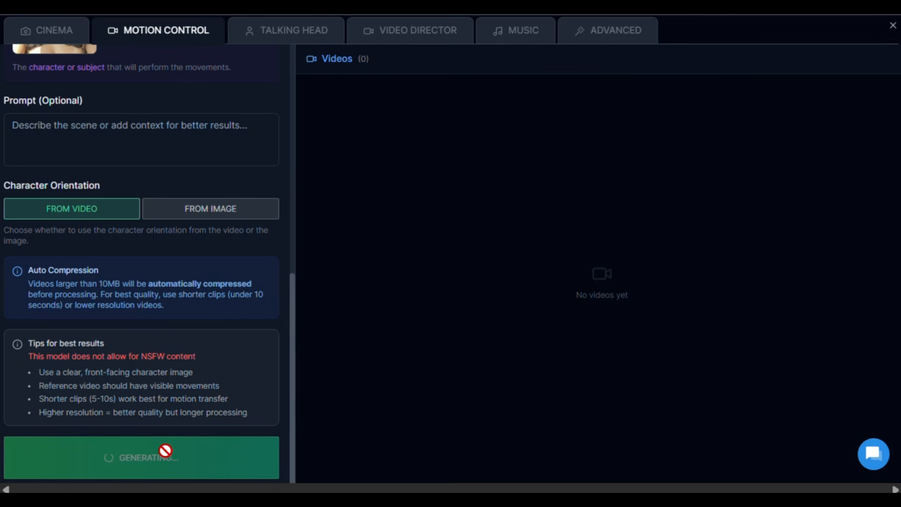